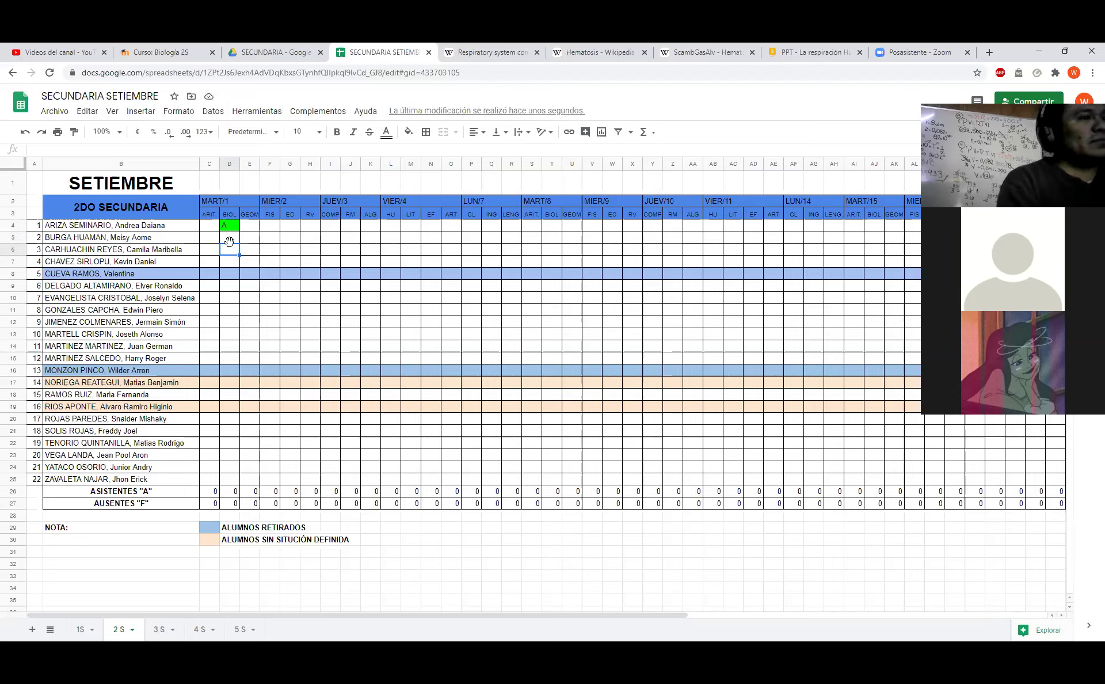
Mark students 3 and 4 as present with "A" in the MART/1 BIOL column, cells D6 and D7
text(A)
key(Return)
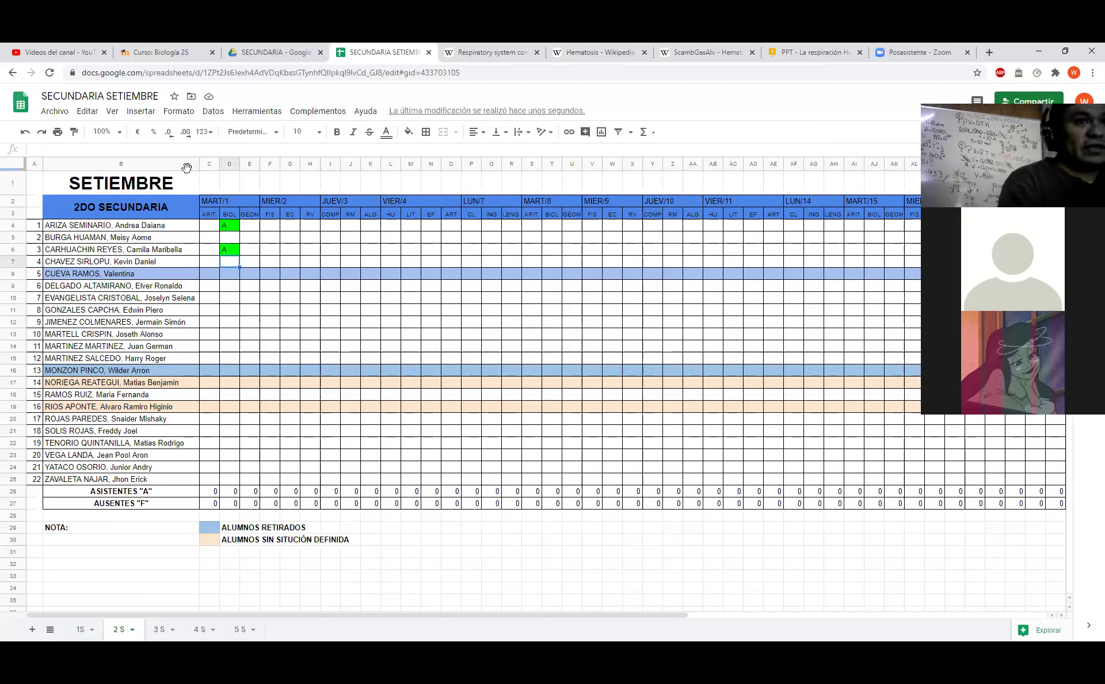
key(Down)
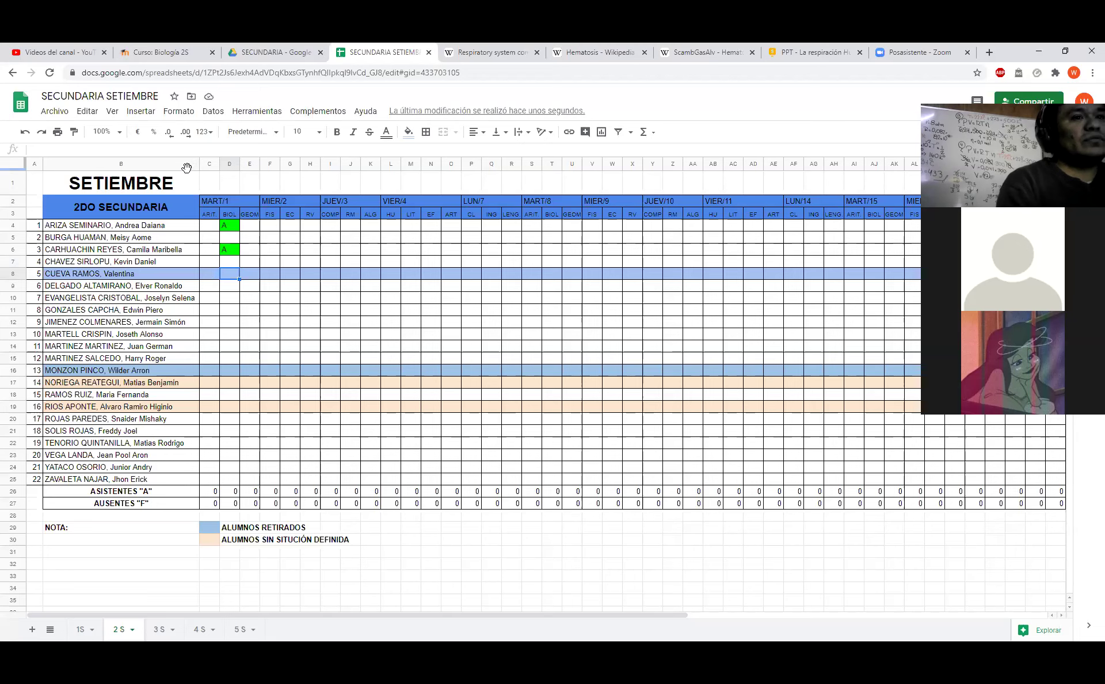
key(Up)
text(A)
key(Return)
key(Down)
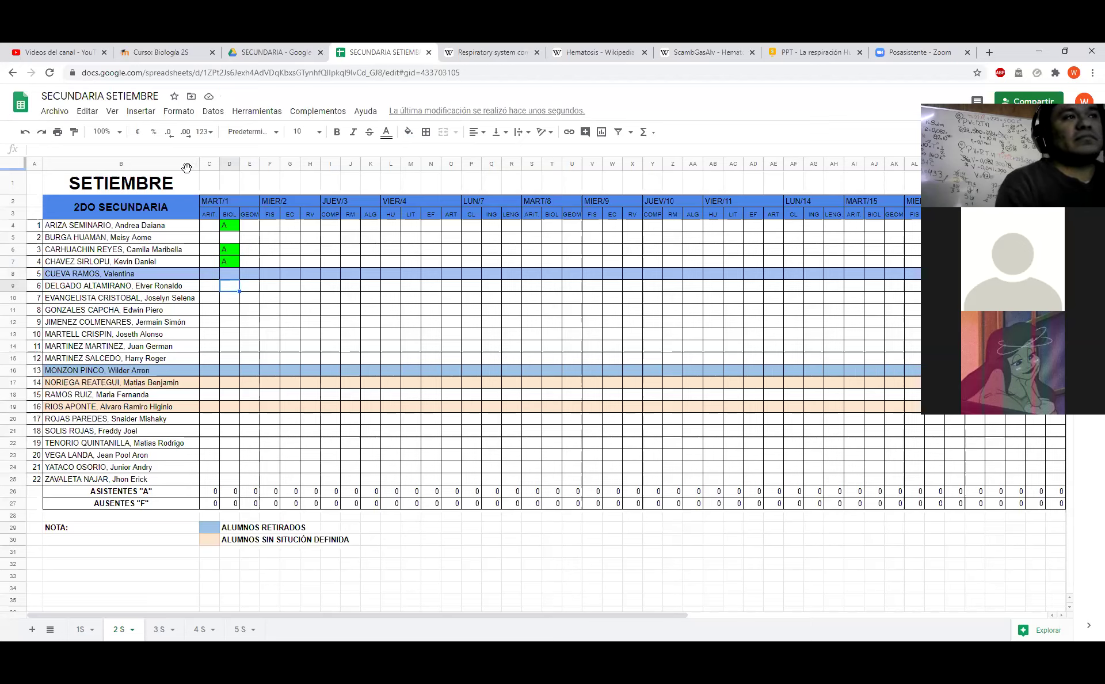
Enter "A" for students 7 and 8 in the MART/1 BIOL column, cells D10 and D11
key(Down)
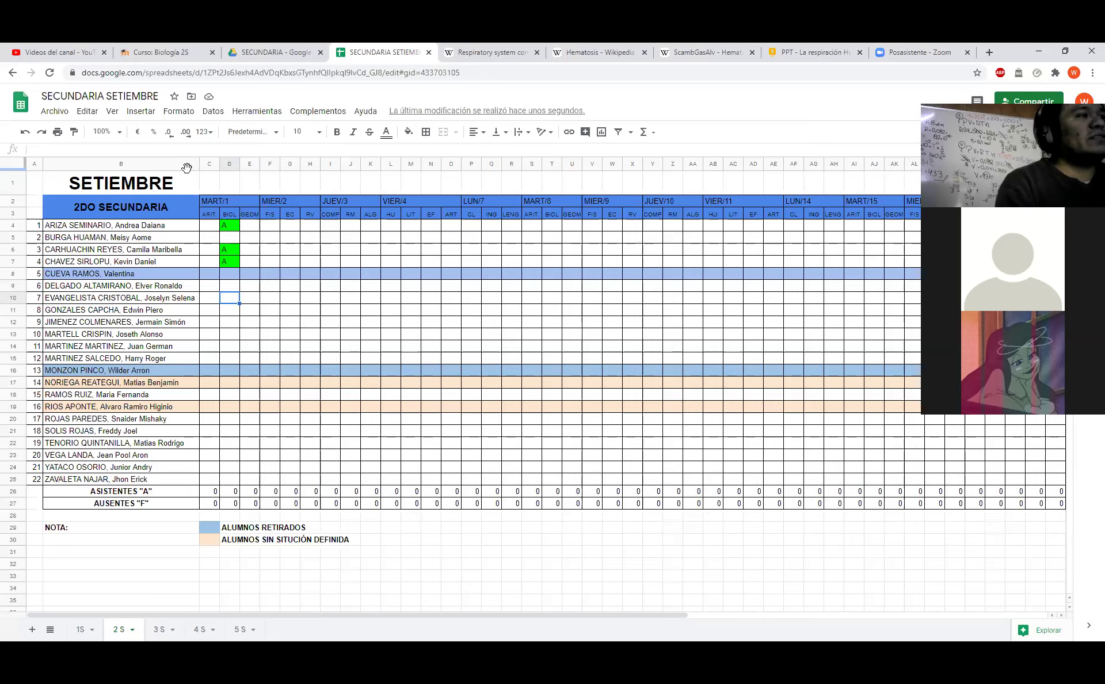
text(A)
key(Return)
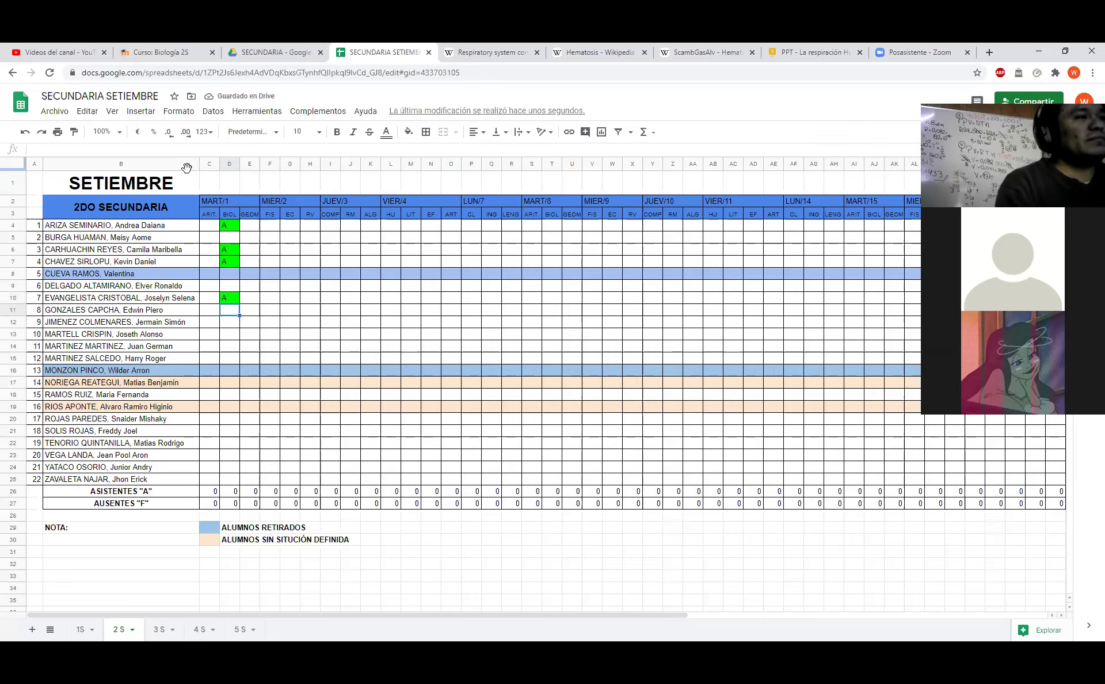
text(A)
key(Return)
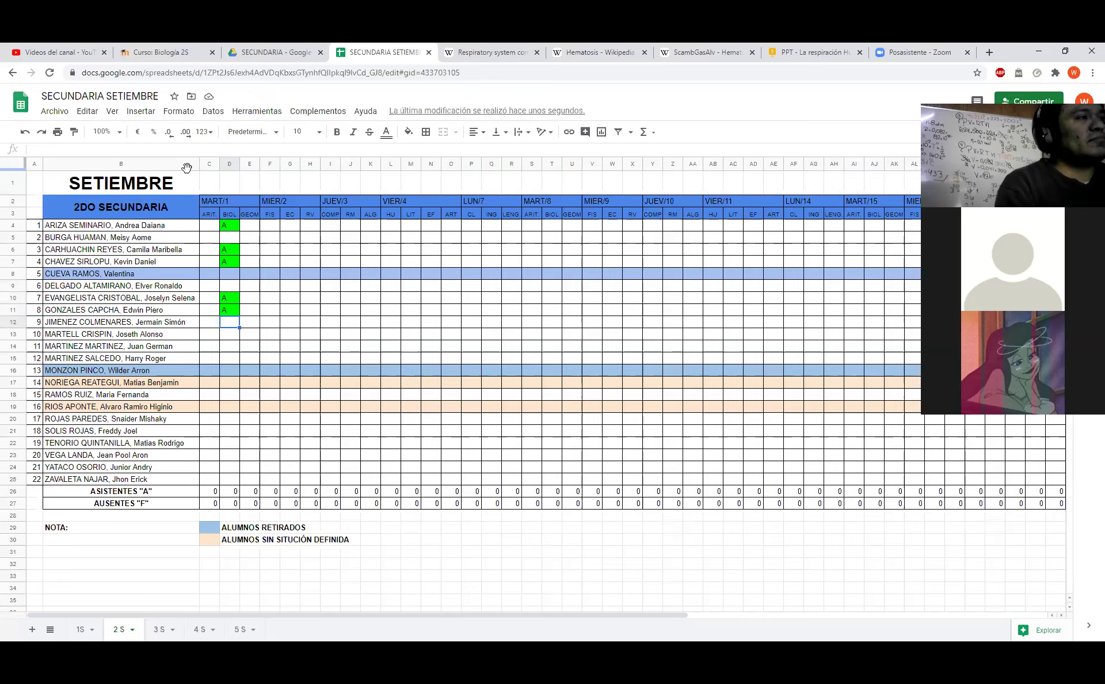
Record attendance "A" for students 10 and 12 under MART/1 BIOL, in D13 and D15
key(Down)
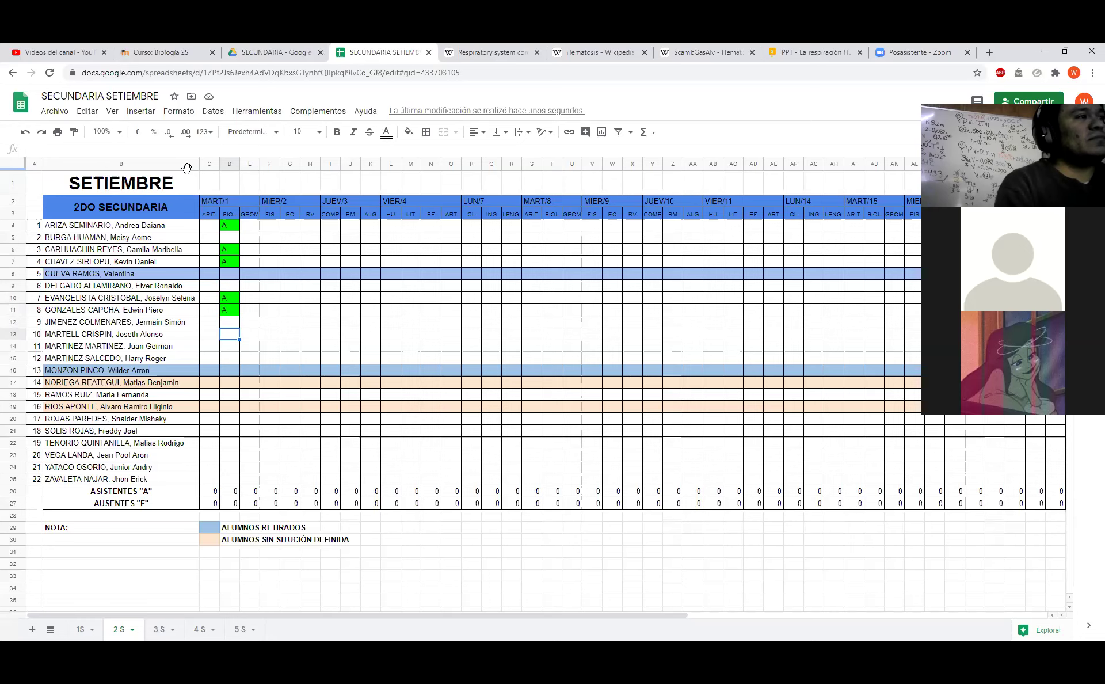
text(A)
key(Return)
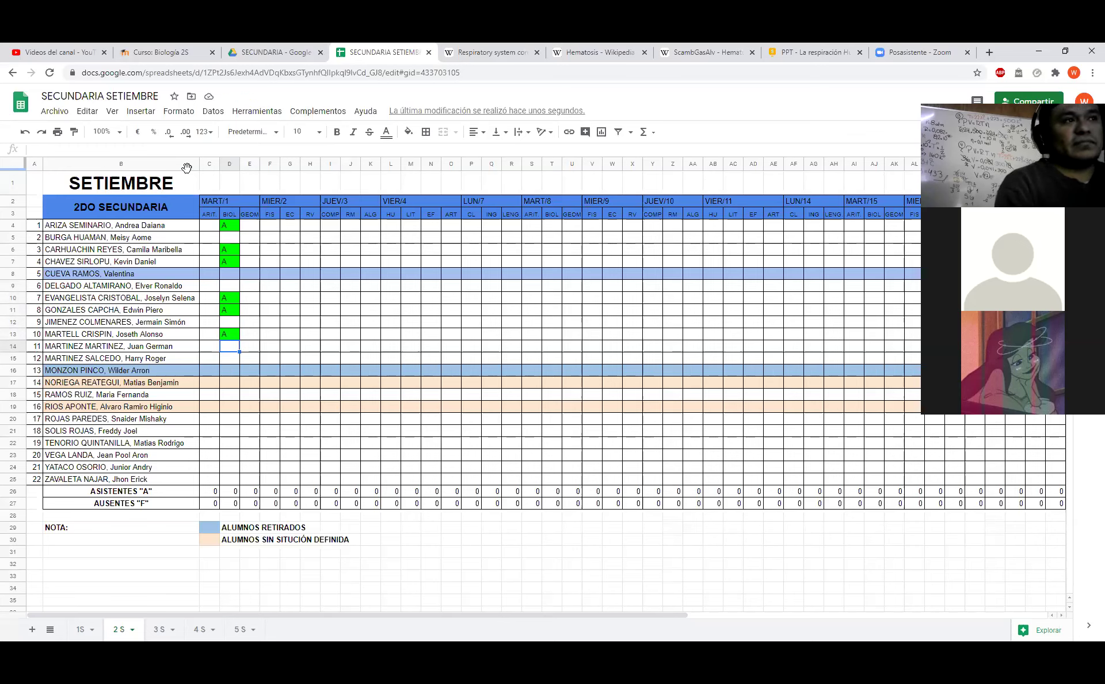
key(Down)
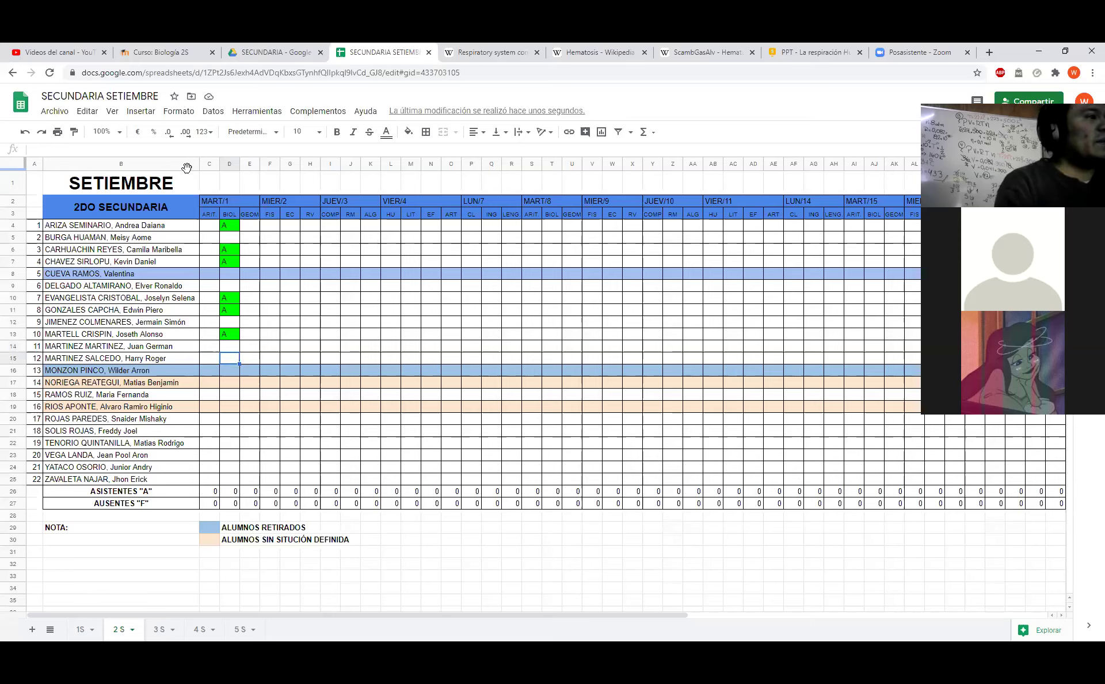
text(A)
key(Return)
Skip the withdrawn student 13 and mark students 14 and 15 "A" under MART/1 BIOL, in D17 and D18
key(Down)
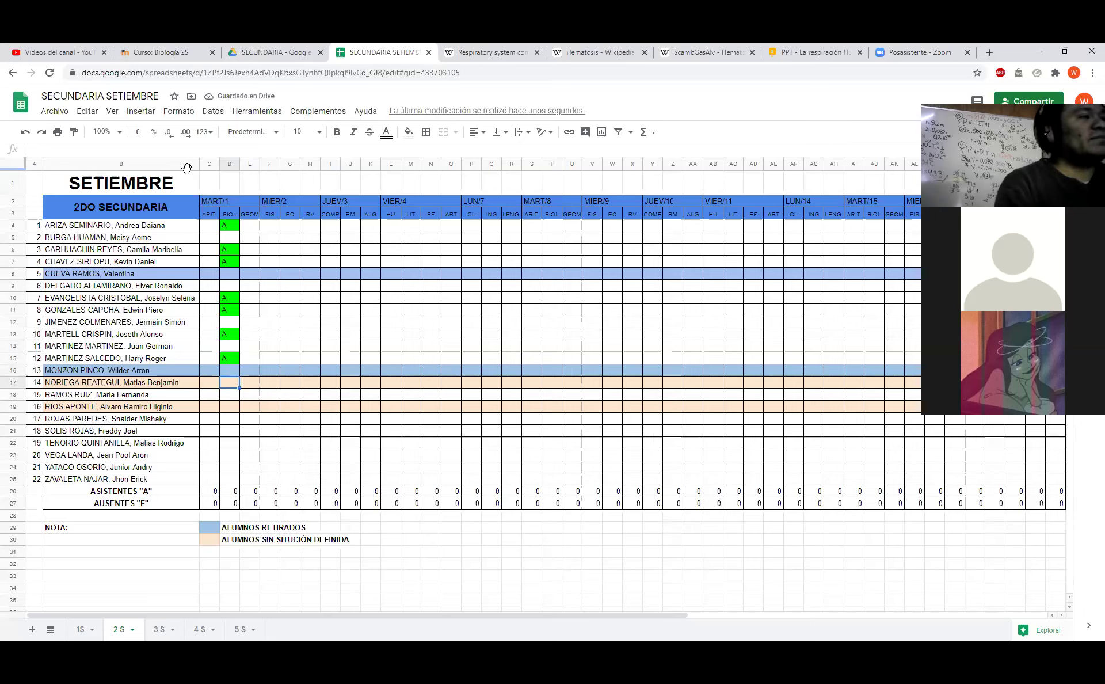
text(A)
key(Return)
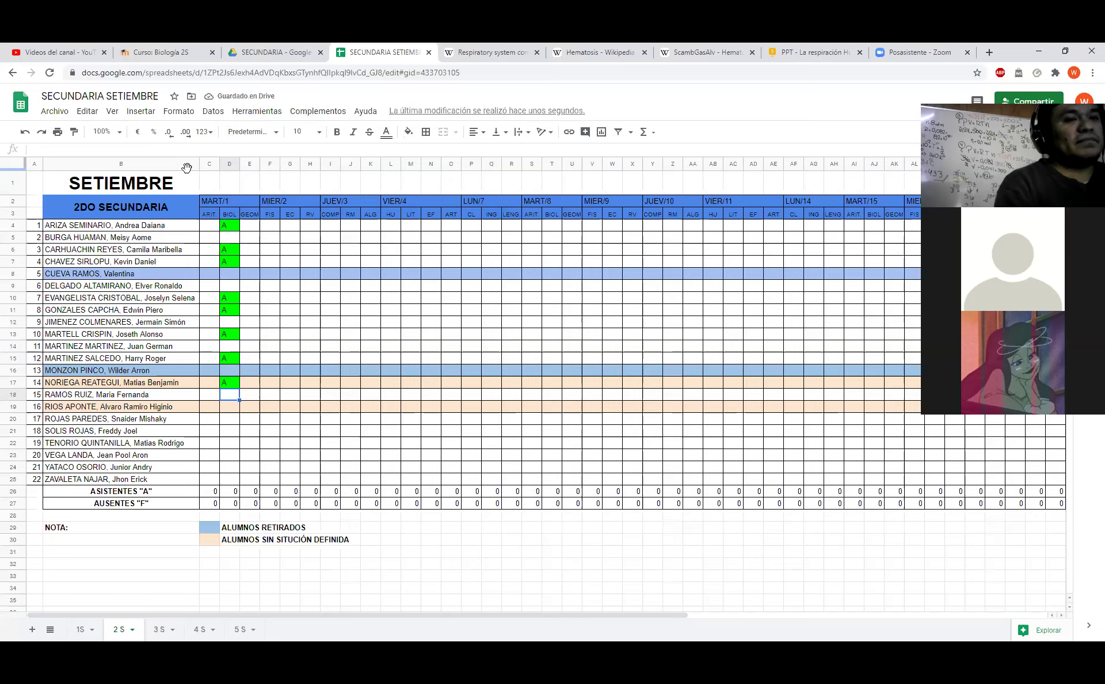
text(A)
key(Return)
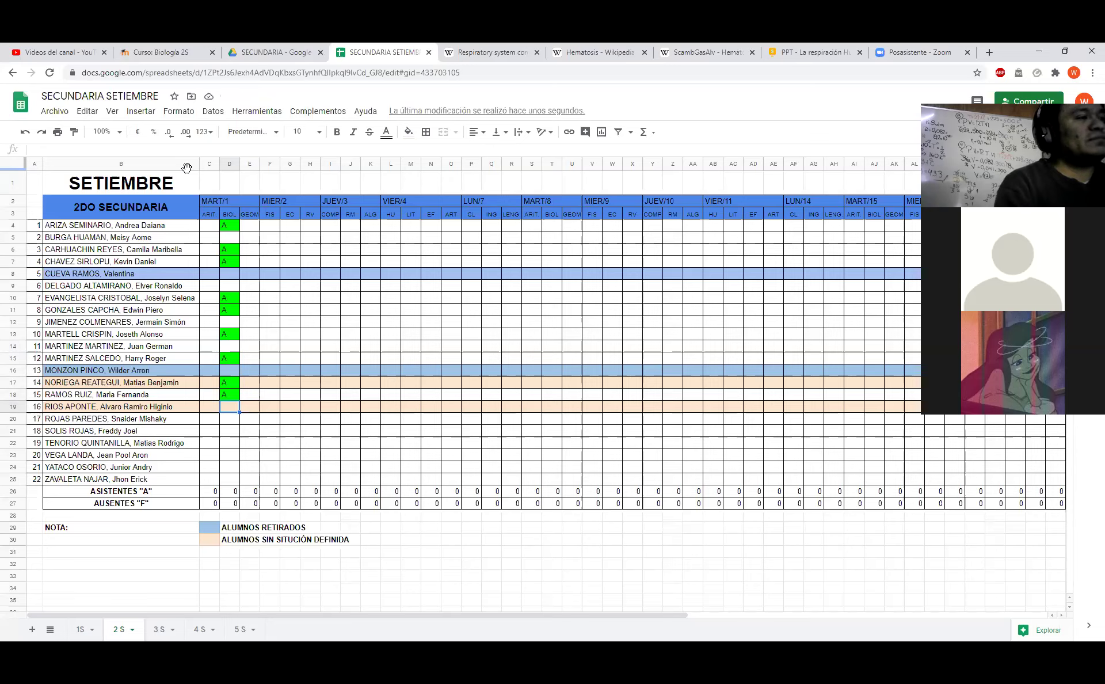
Mark students 17 and 19 as present with "A" under MART/1 BIOL, in D20 and D22
key(Down)
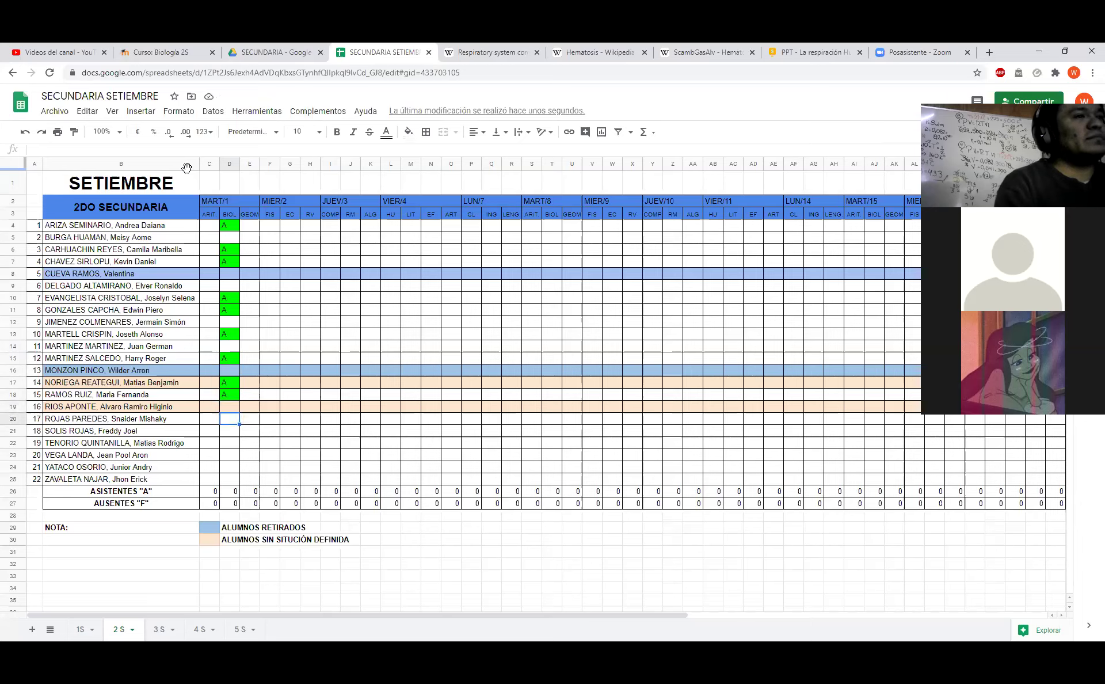
text(A)
key(Return)
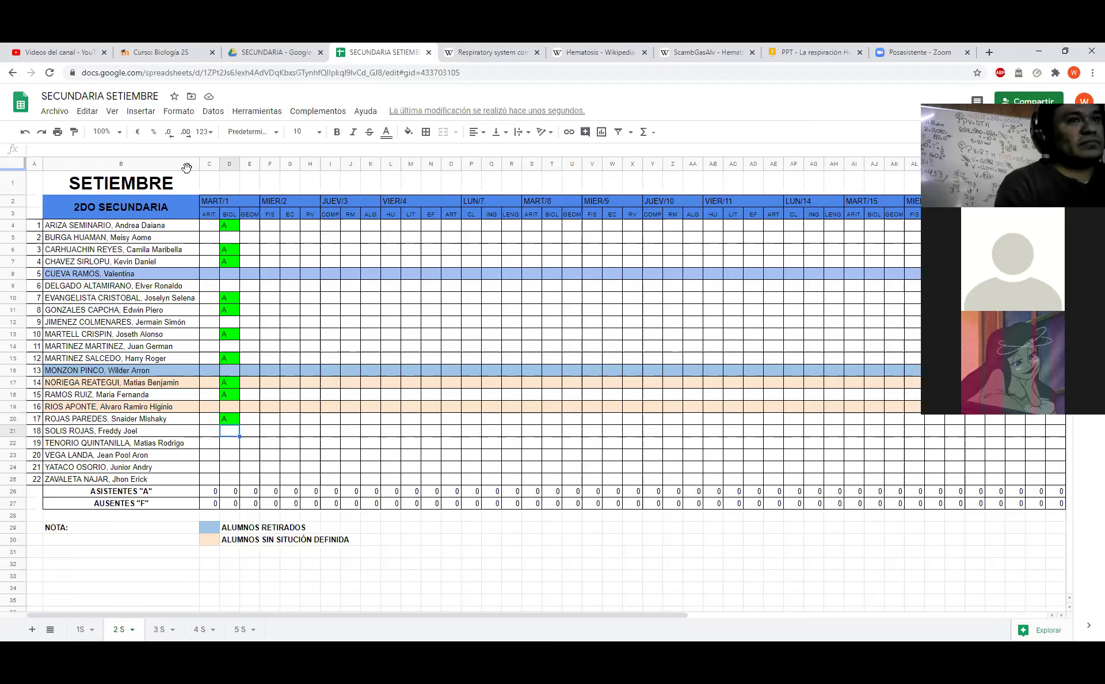
key(Down)
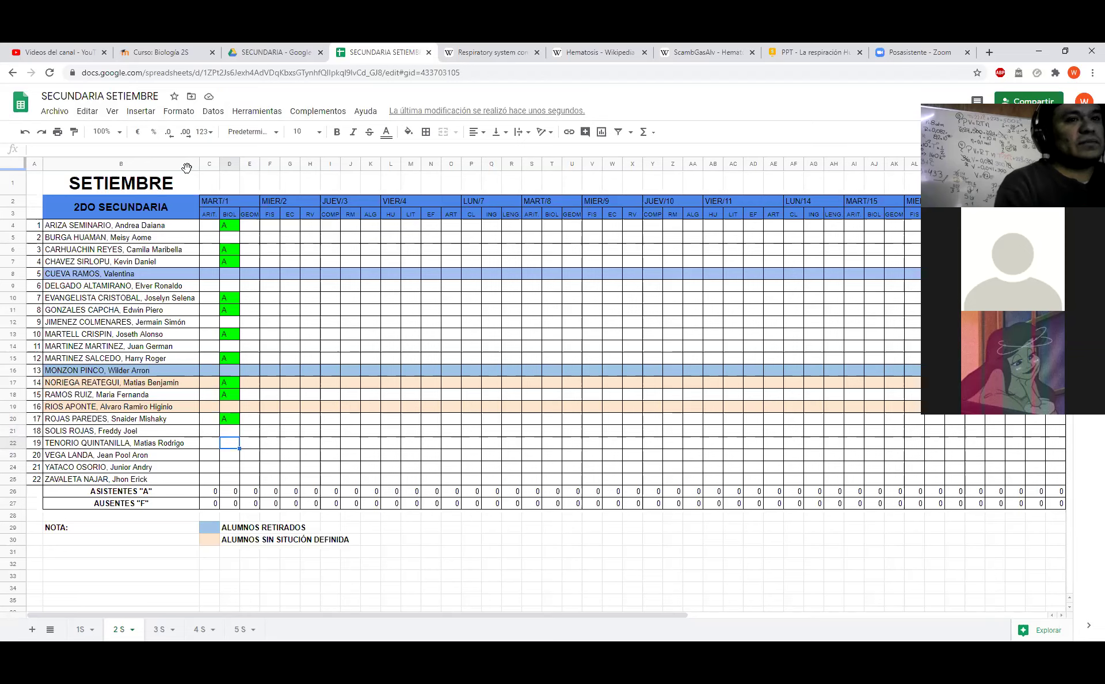
key(Down)
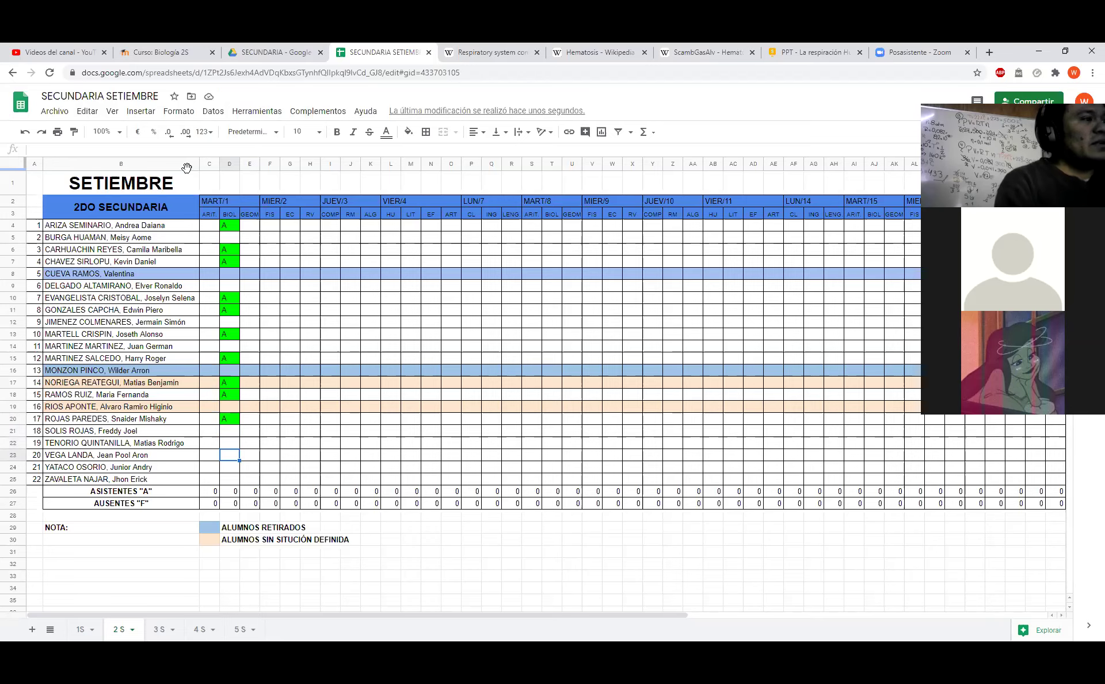
key(Up)
text(A)
key(Return)
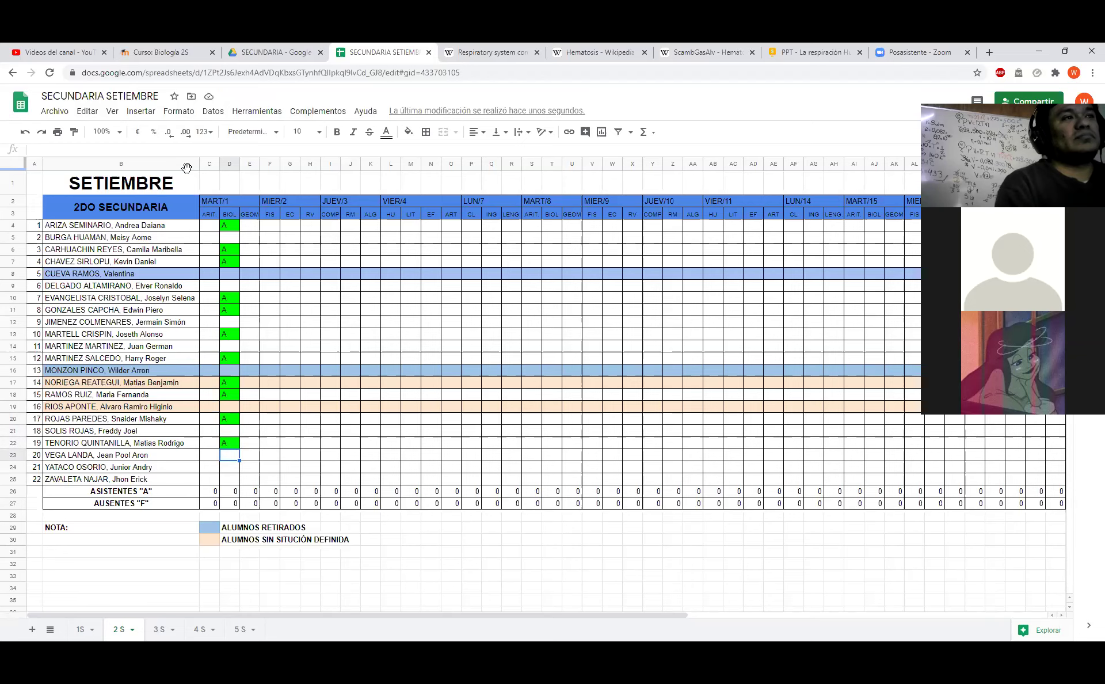
Enter "A" for student 22, the last on the list, under MART/1 BIOL in D25
key(Down)
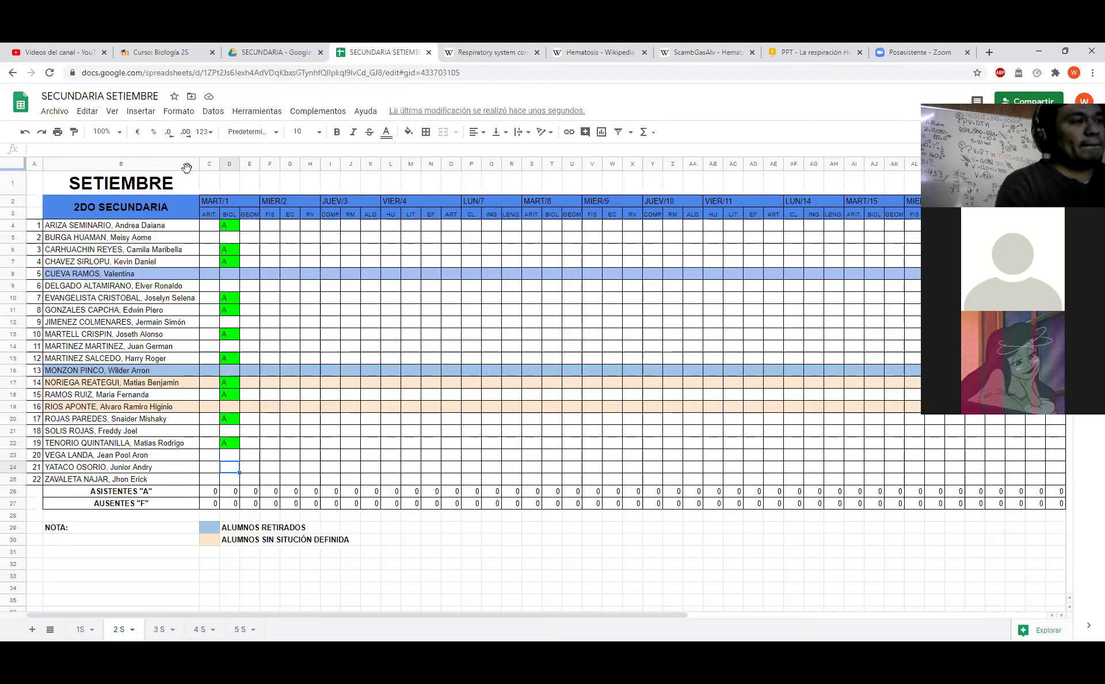
key(Down)
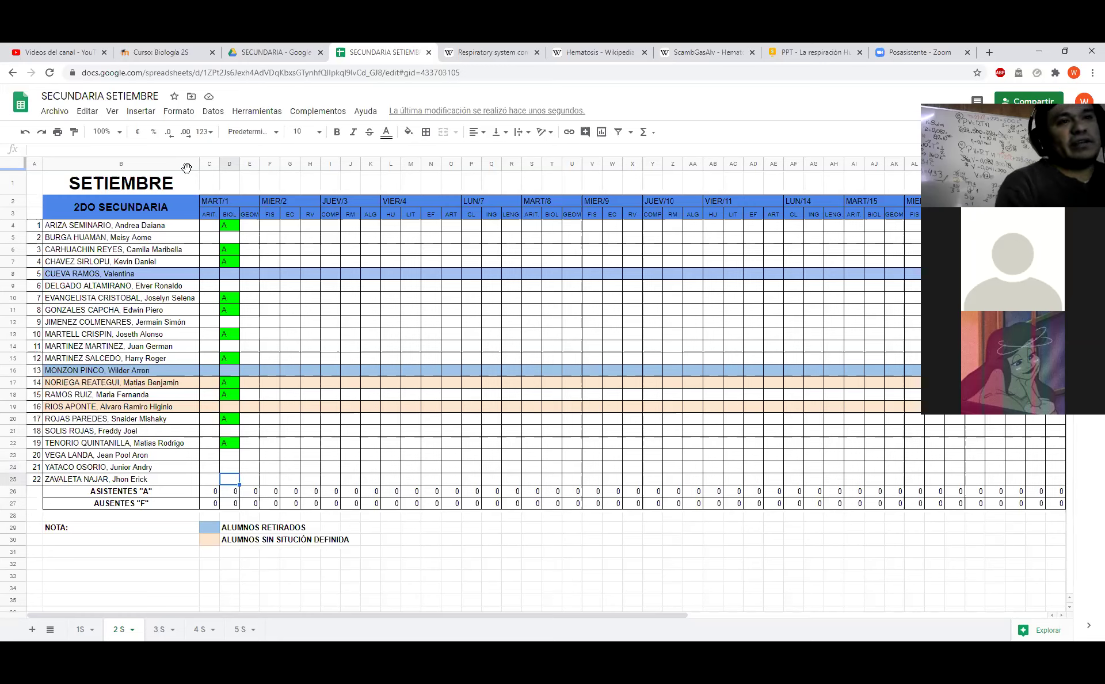
text(A)
key(Up)
Go back through the MART/1 BIOL column to check the attendance entries for the whole student list
key(Up)
key(Up)
key(Up)
key(Up)
key(Up)
key(Up)
key(Up)
key(Up)
key(Up)
key(Up)
key(Up)
key(Up)
key(Up)
key(Up)
key(Up)
key(Up)
key(Up)
key(Up)
key(Up)
key(Down)
key(Down)
key(Down)
key(Down)
key(Down)
key(Down)
key(Down)
key(Down)
key(Down)
key(Down)
key(Down)
key(Down)
key(Down)
key(Down)
key(Down)
key(Down)
key(Down)
key(Down)
key(Down)
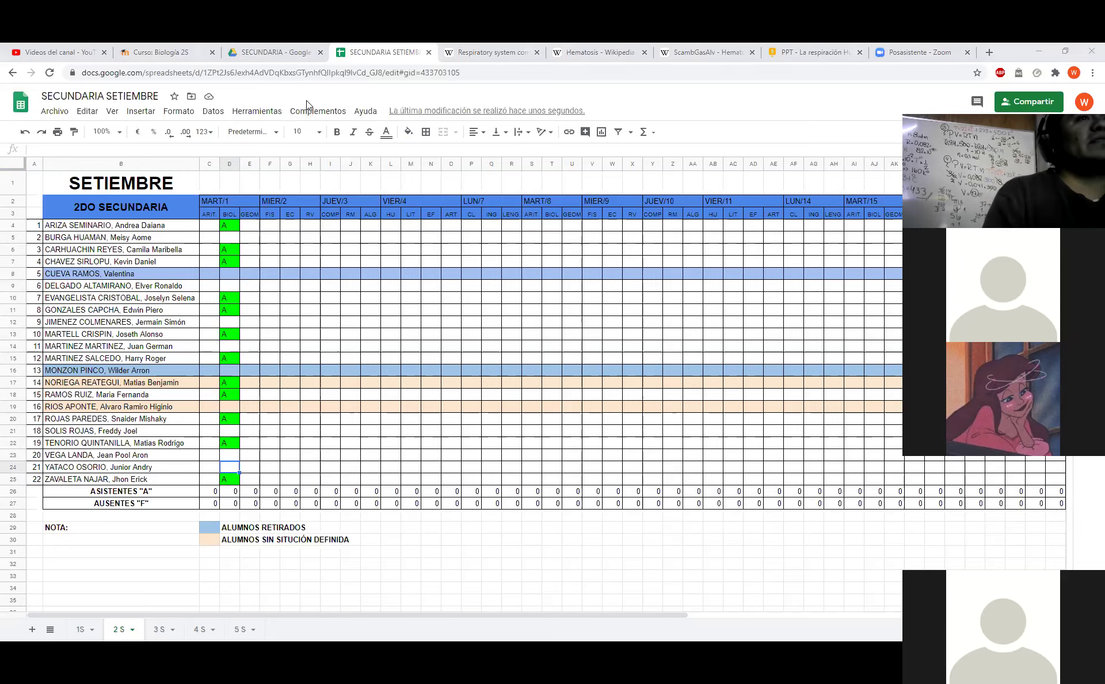
Look through the open Wikipedia hematosis diagrams and bring up the complete respiratory system diagram
click(703, 50)
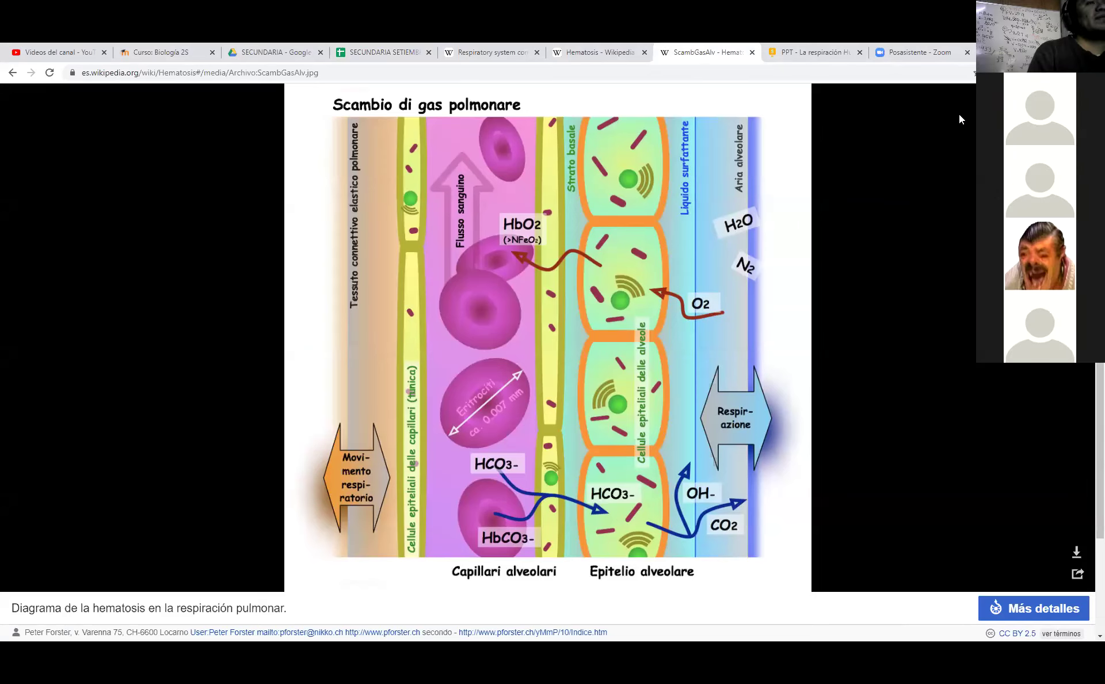
click(815, 52)
click(594, 50)
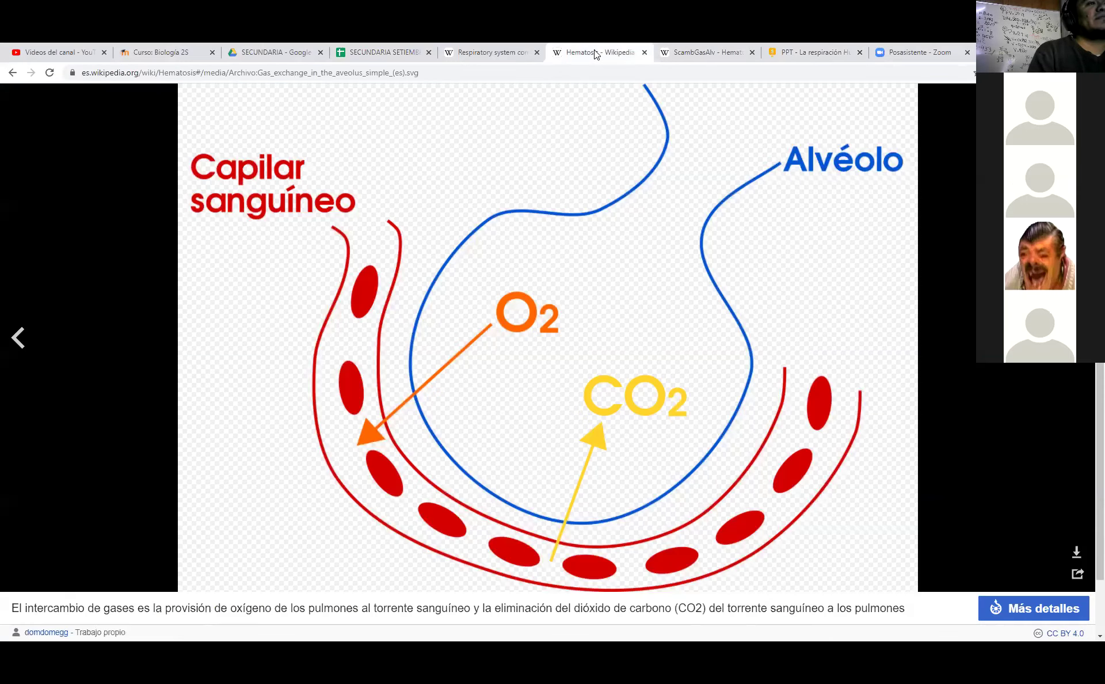
click(507, 52)
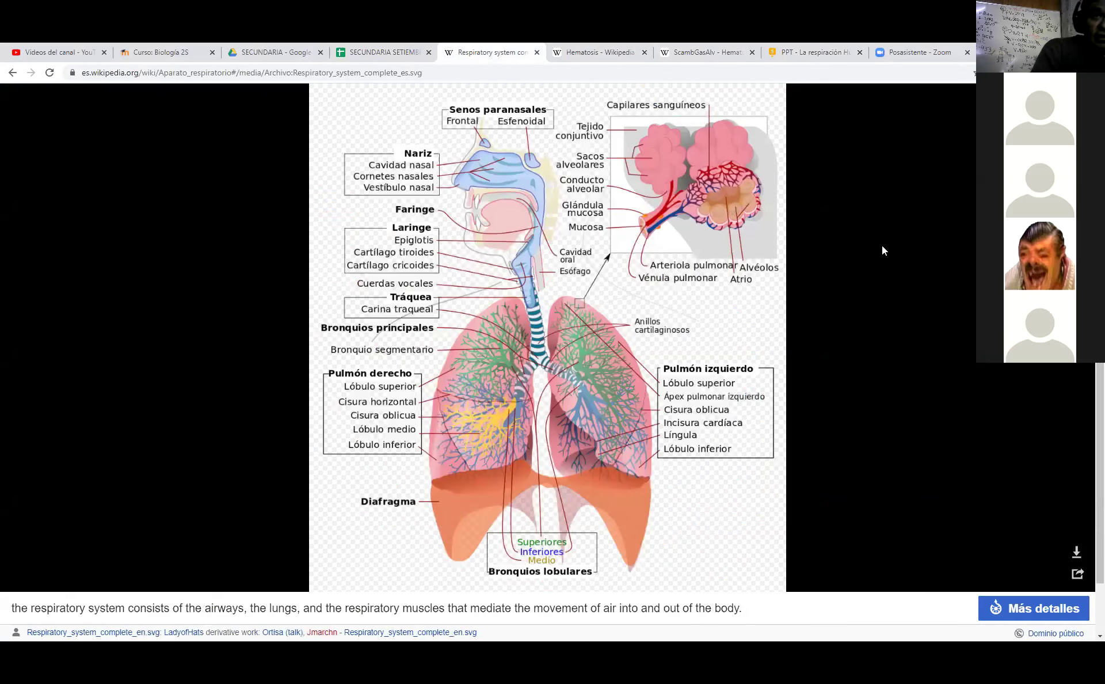